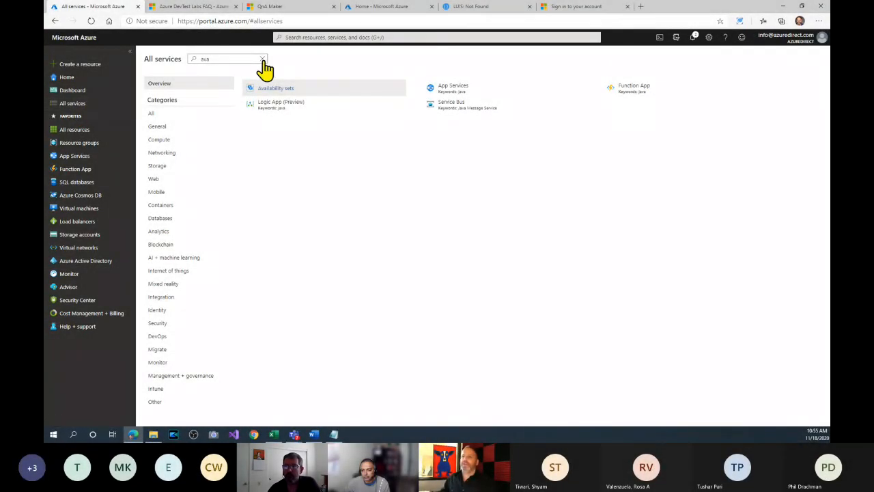
Open the Virtual machines service from the cleared services list and start creating a new virtual machine.
left_click(263, 60)
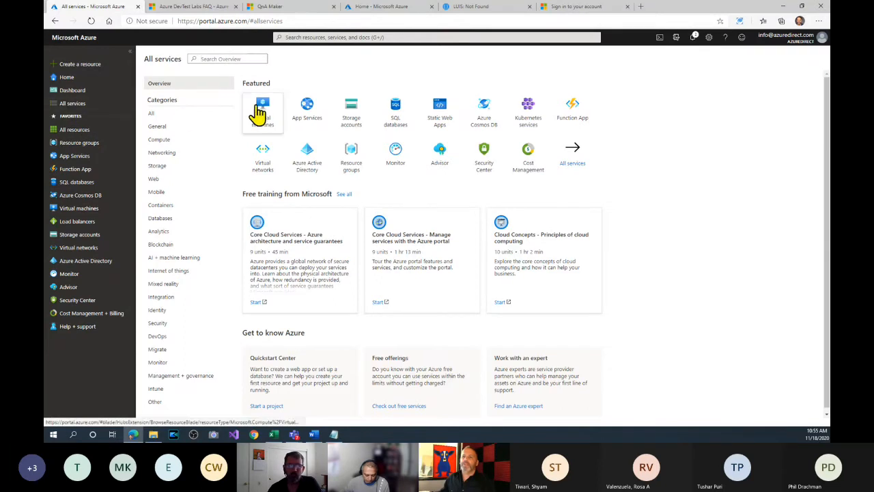
mouse_move(264, 120)
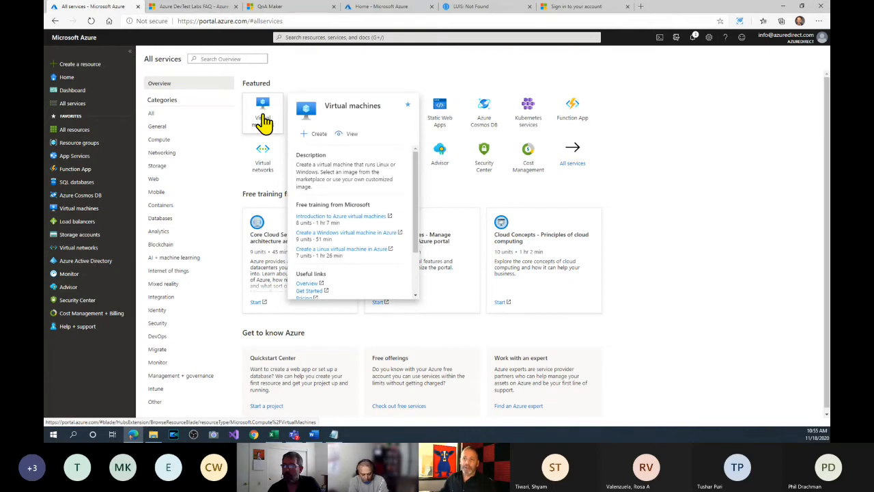
left_click(264, 121)
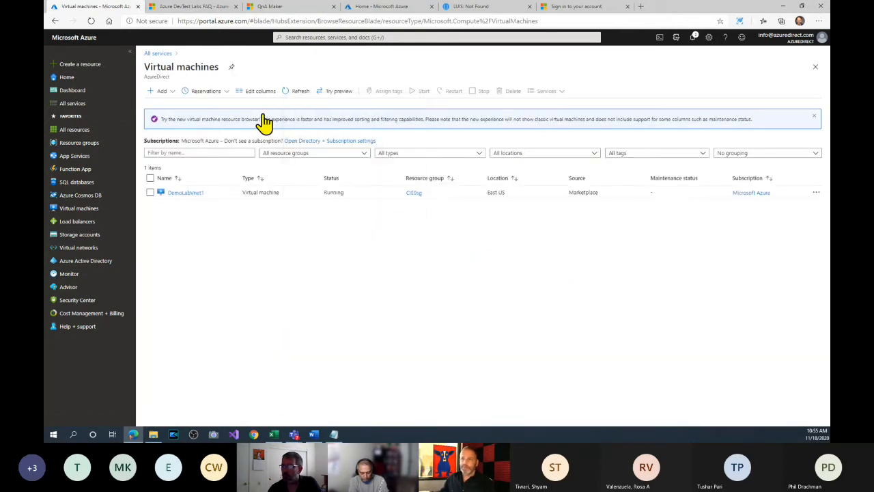
left_click(164, 99)
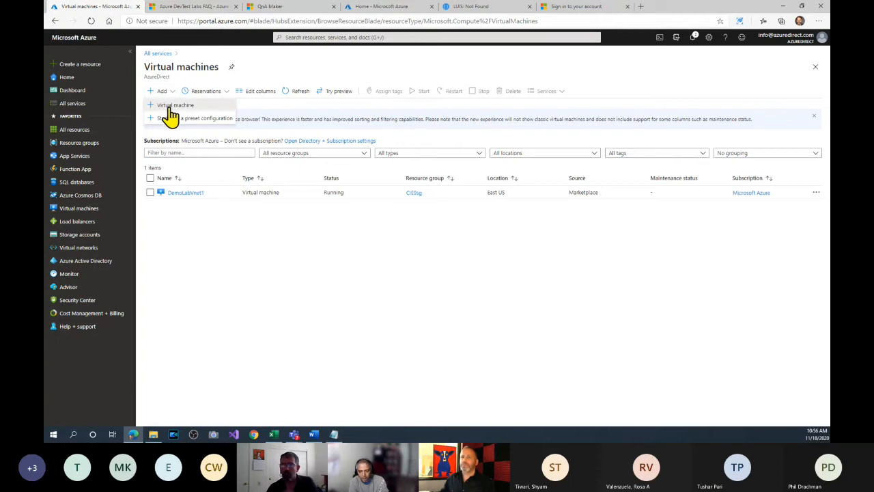
left_click(170, 106)
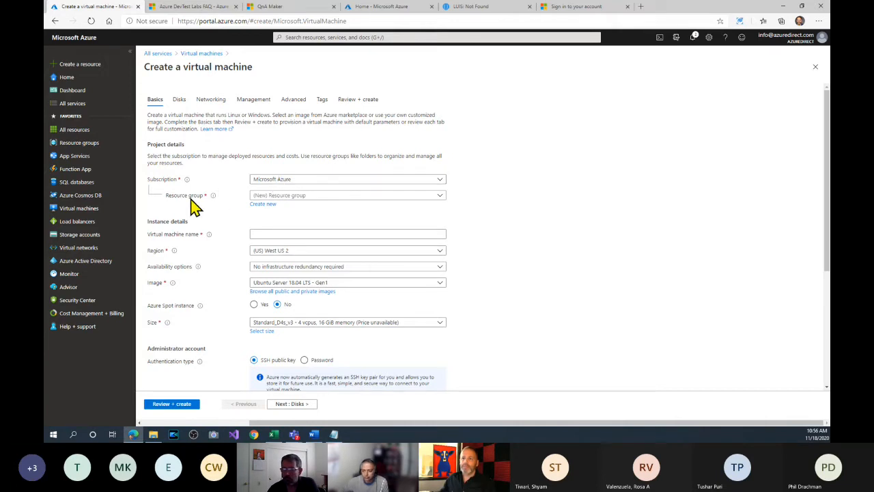
Assign the virtual machine to the existing resource group inforsg.
left_click(437, 200)
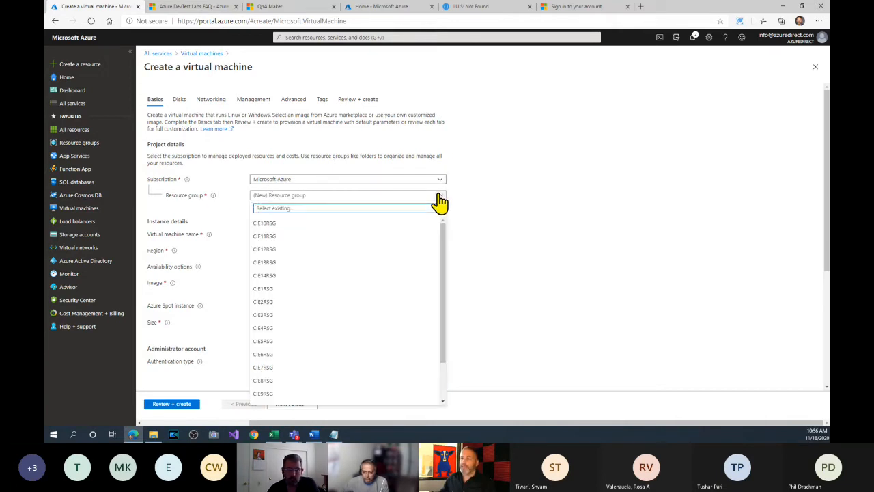
scroll(322, 370, "down", 2)
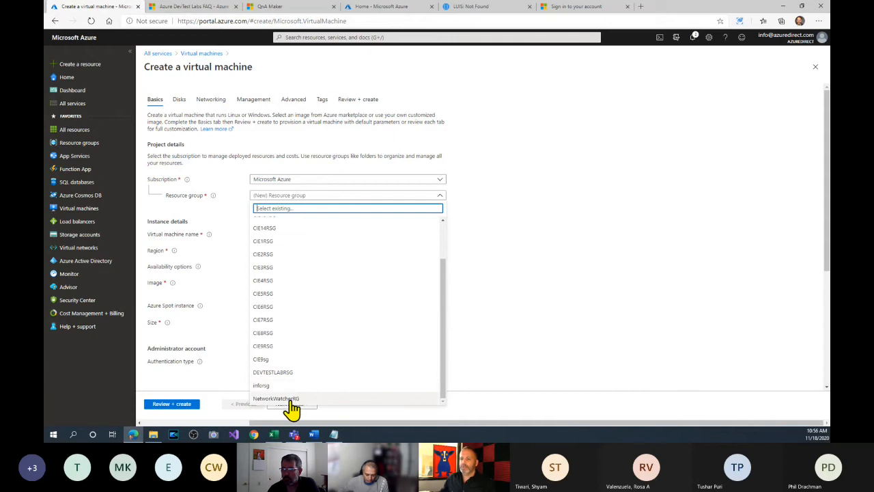
left_click(261, 386)
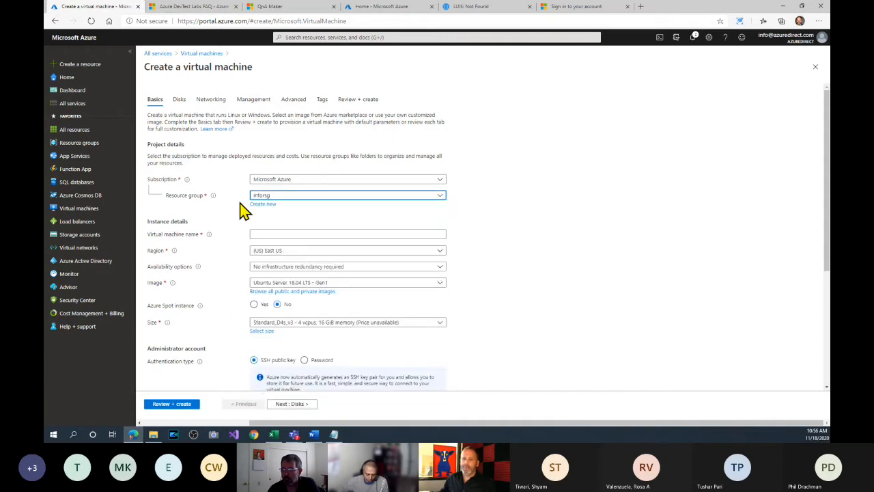
Name the virtual machine DEMOLABVM01 and check the meeting chat.
left_click(271, 234)
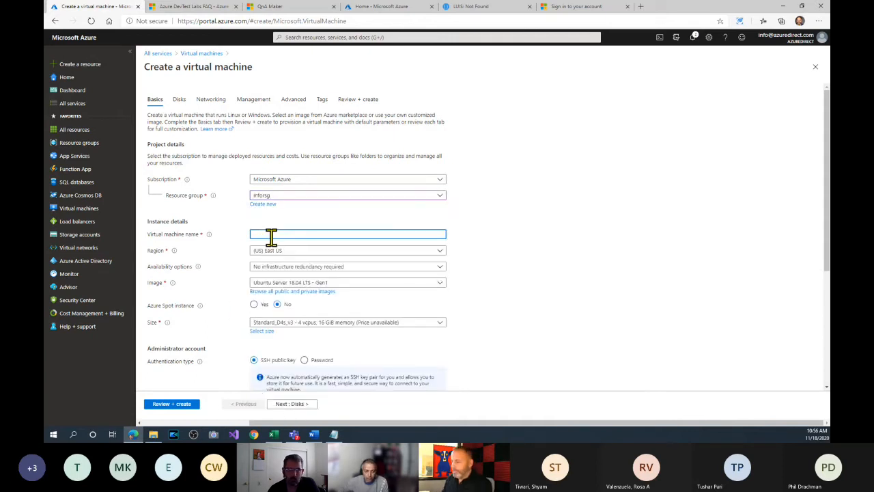
type("DEMO")
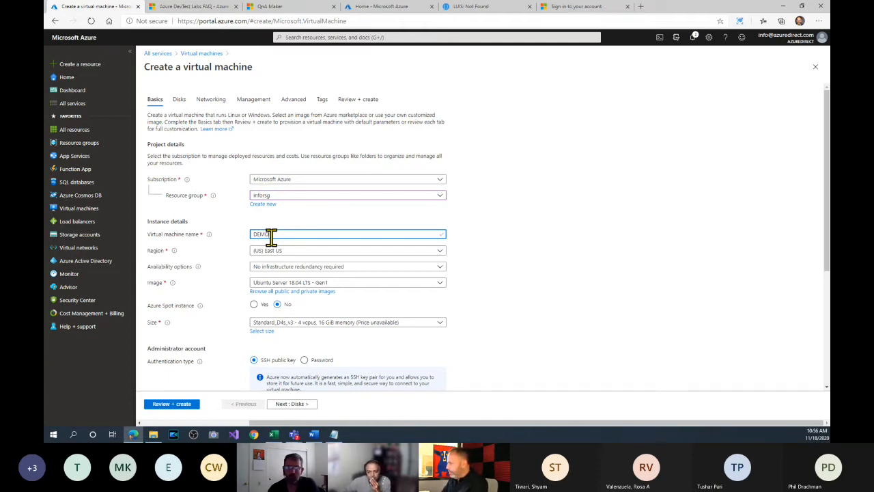
key("alt+Tab")
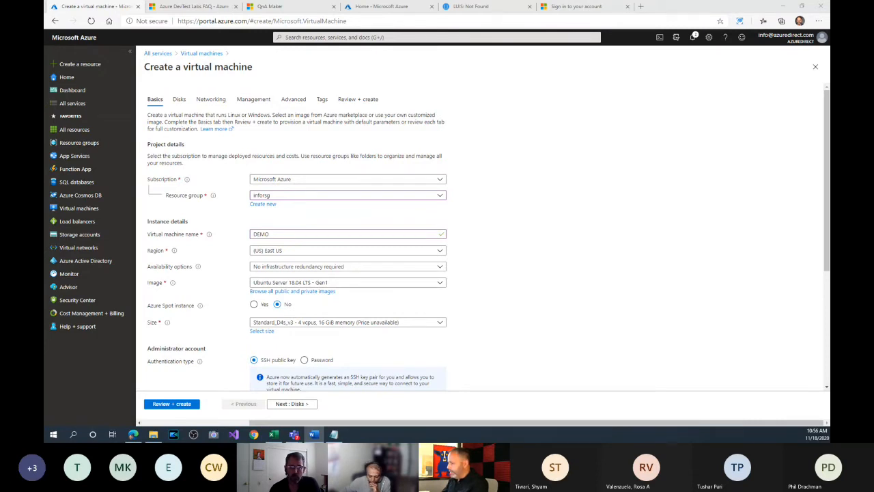
left_click_drag(289, 234, 213, 235)
type("DEMOLABVM01")
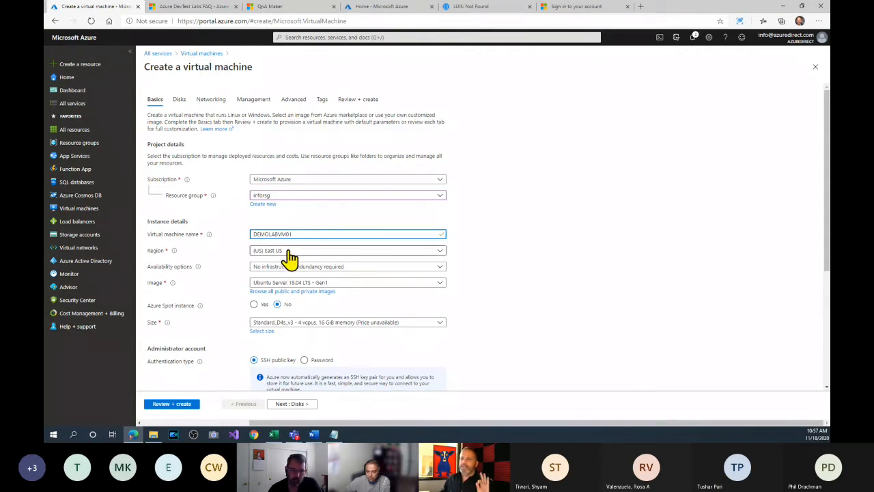
key("alt+Tab")
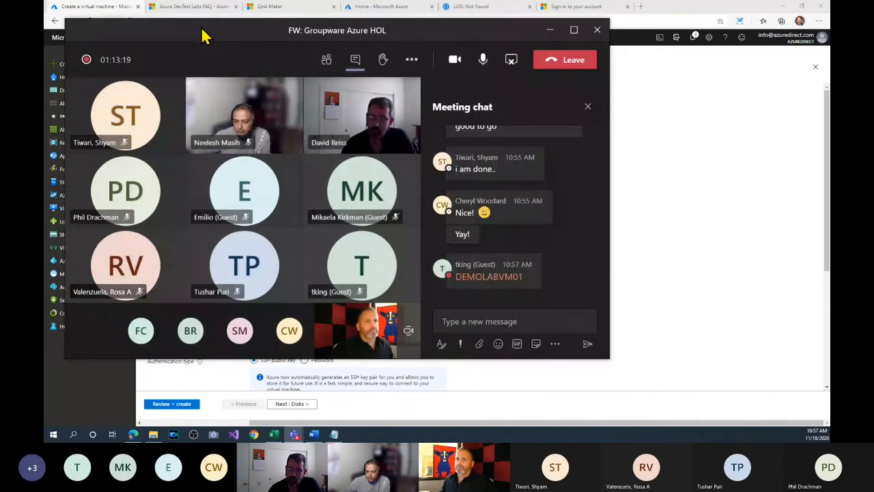
key("alt+Tab")
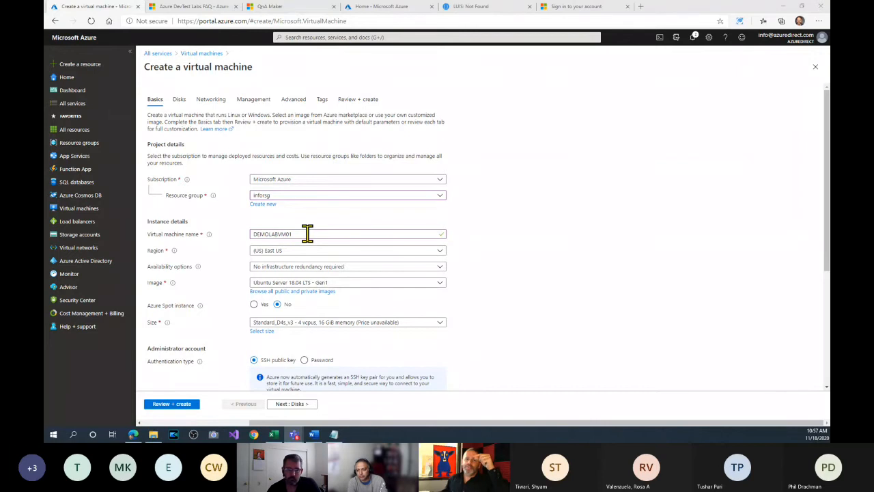
Set the availability options to Availability set and choose the existing set demolabavaset1.
left_click(321, 272)
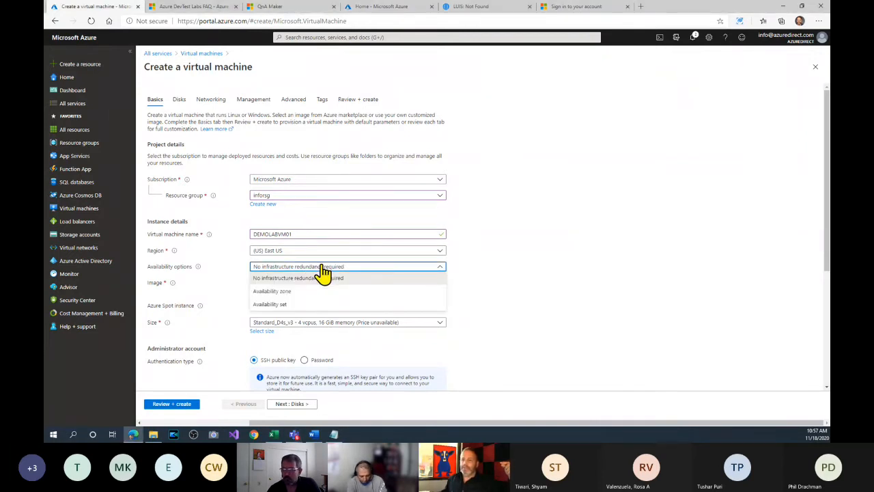
left_click(280, 305)
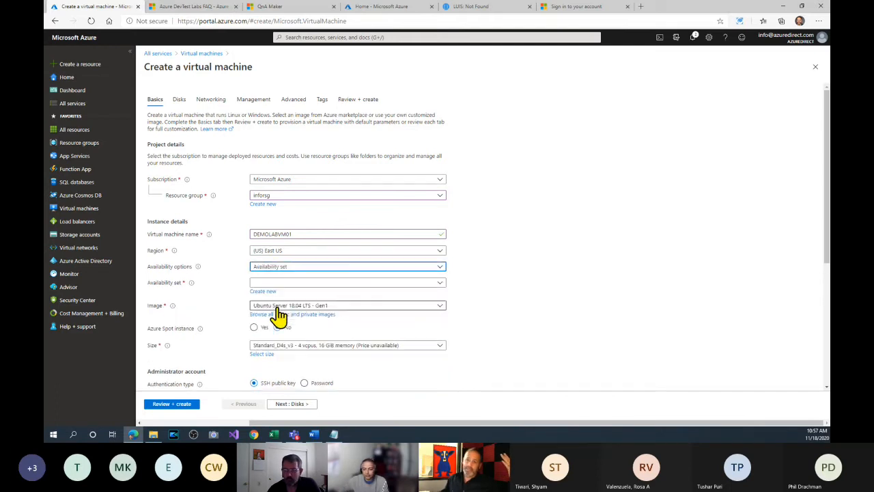
left_click(286, 269)
left_click(286, 269)
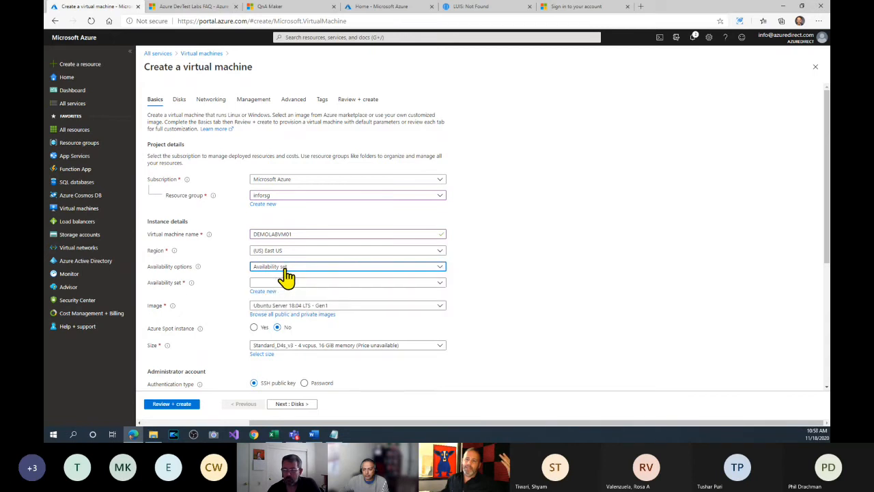
left_click(293, 285)
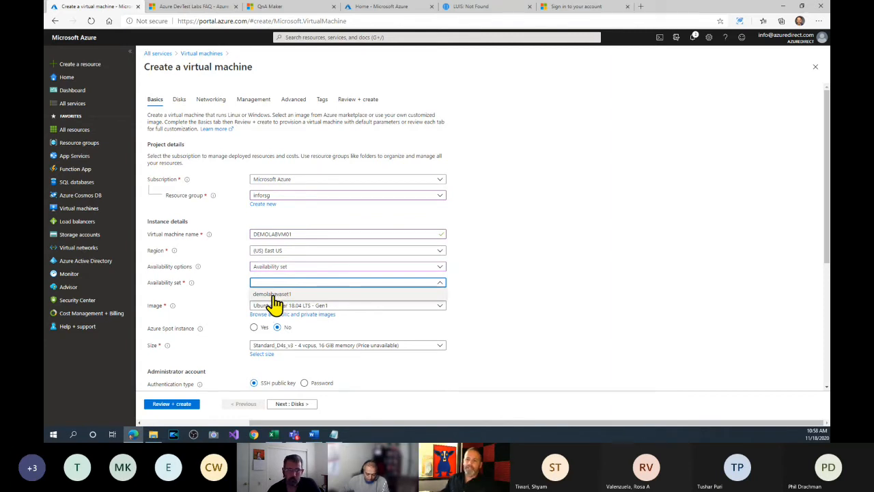
left_click(273, 294)
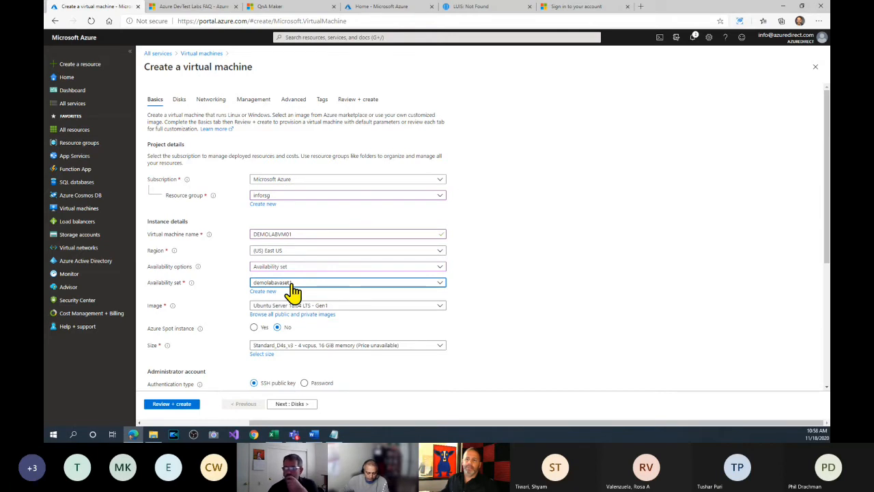
Choose Windows Server 2019 Datacenter - Gen1 as the virtual machine's image.
scroll(475, 301, "down", 2)
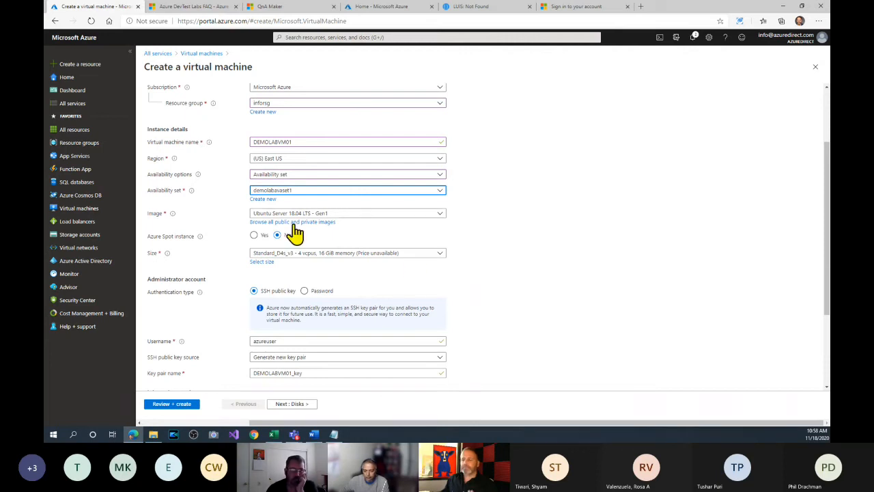
left_click(441, 216)
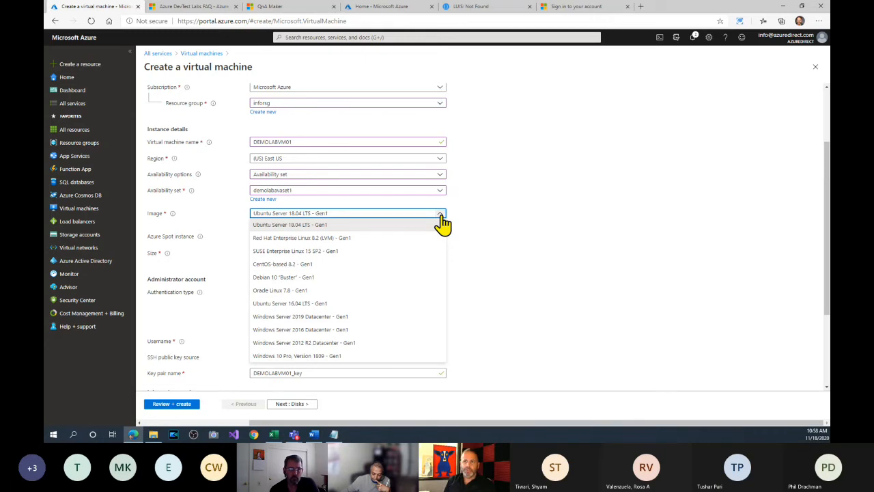
left_click(280, 318)
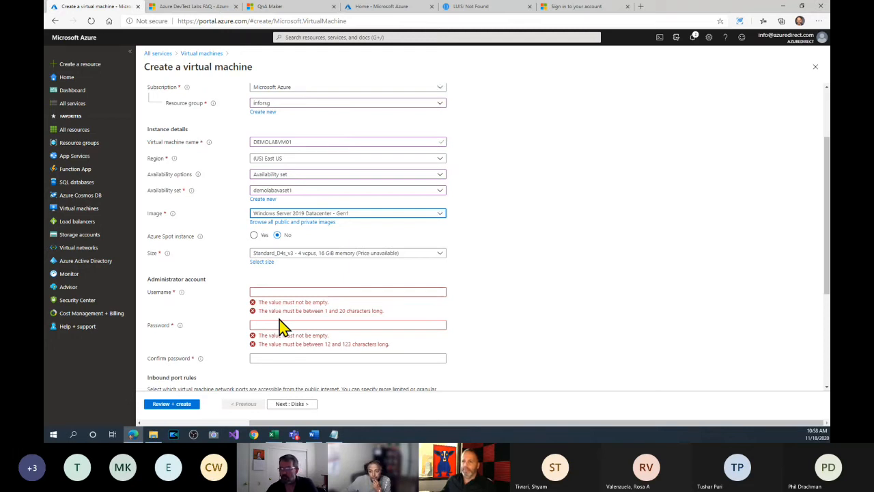
mouse_move(202, 238)
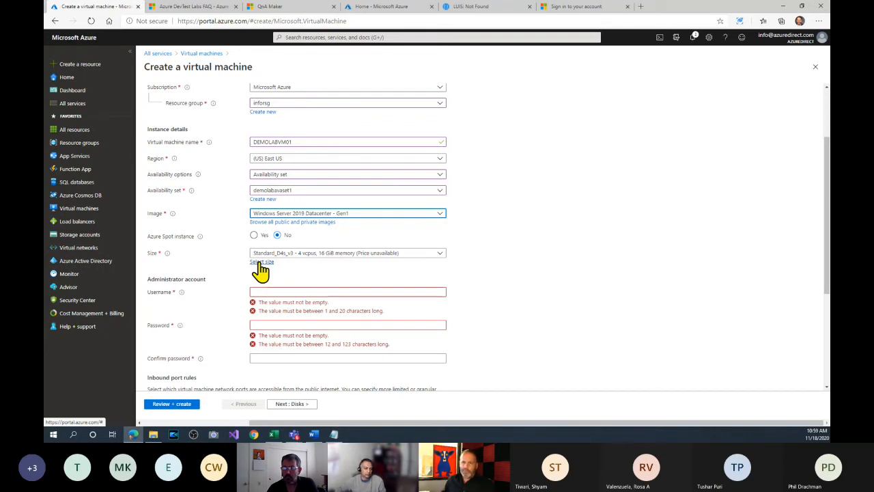
left_click(260, 263)
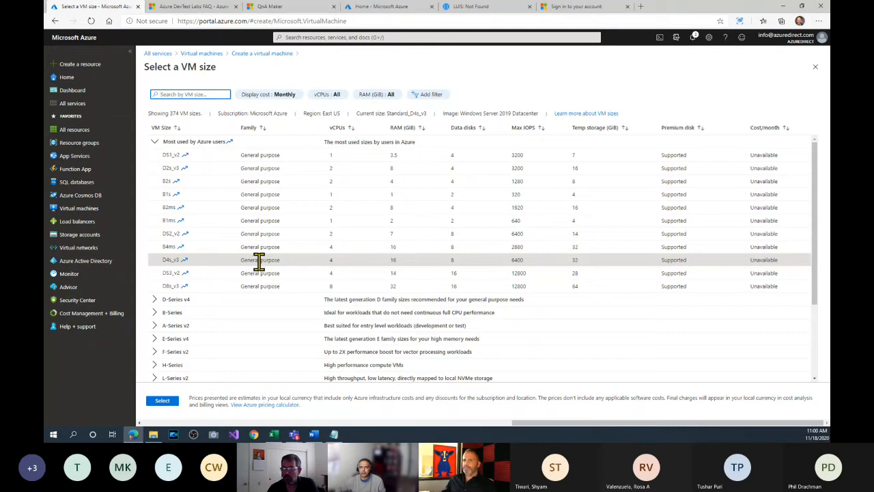
left_click(253, 55)
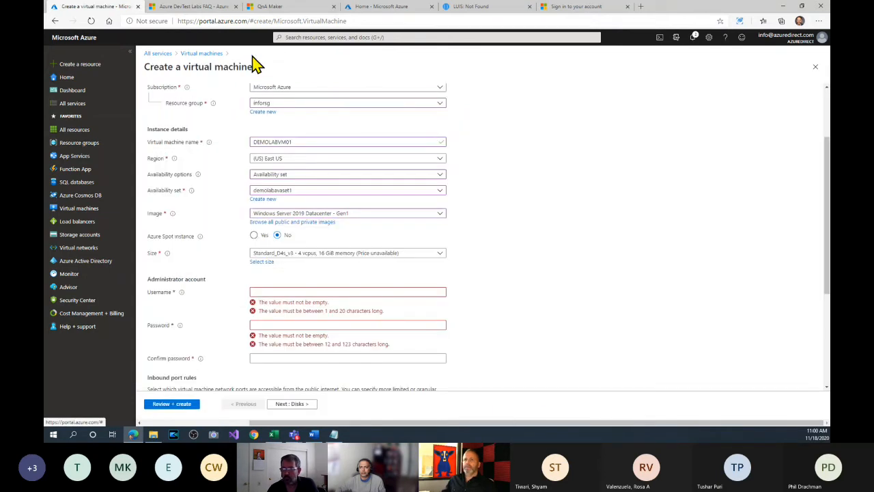
Examine the E-Series v4 and F-Series v2 groups in the list of available VM sizes, collapsing each group after viewing.
left_click(262, 264)
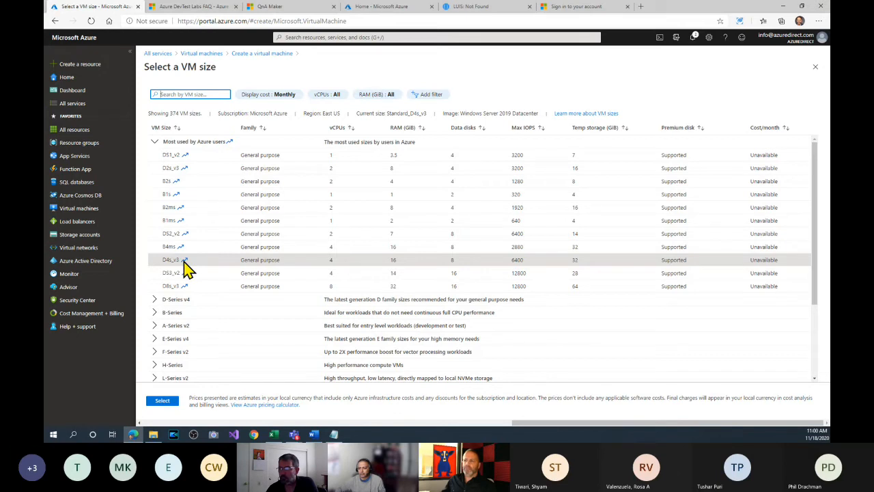
scroll(240, 337, "down", 1)
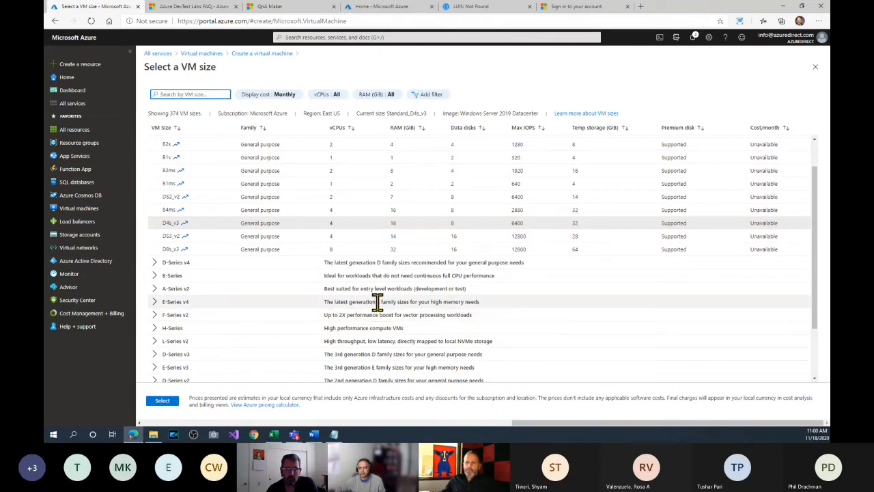
left_click(155, 303)
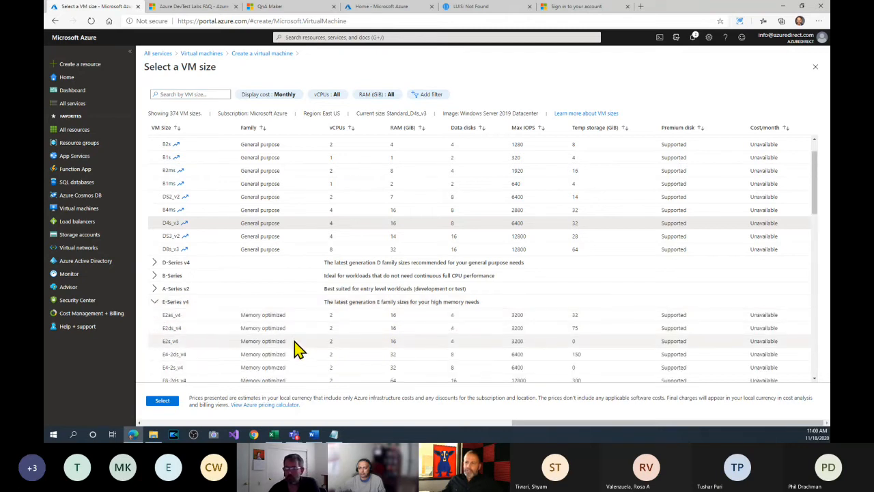
scroll(298, 349, "down", 1)
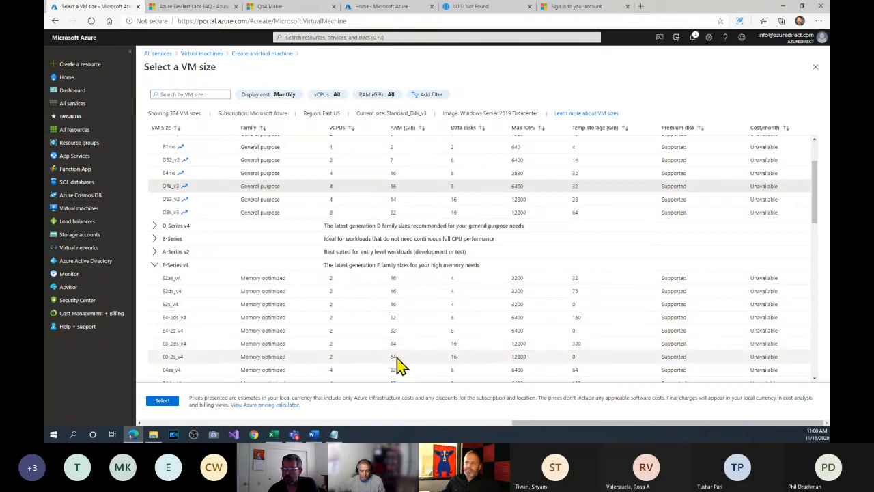
scroll(398, 362, "down", 1)
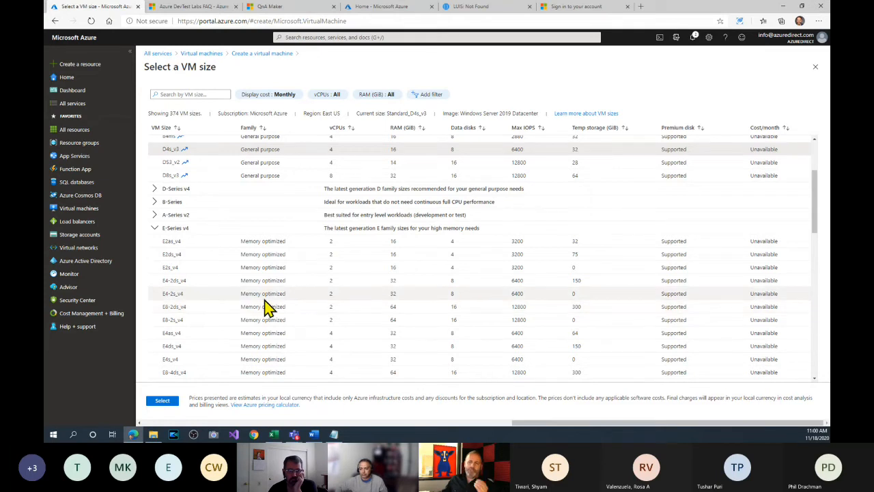
left_click(154, 230)
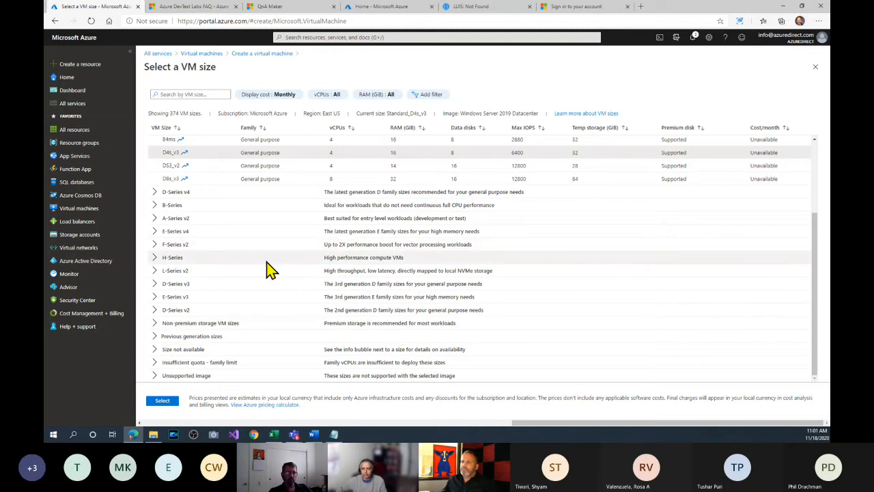
left_click(156, 249)
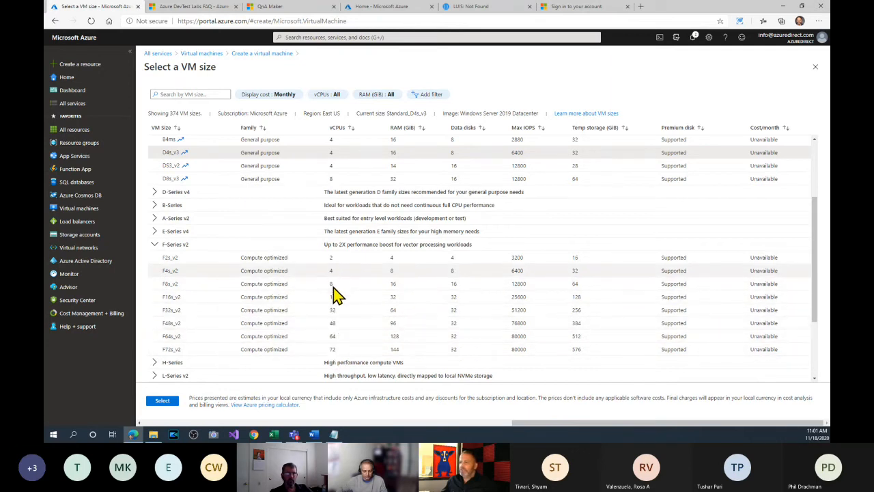
left_click(155, 245)
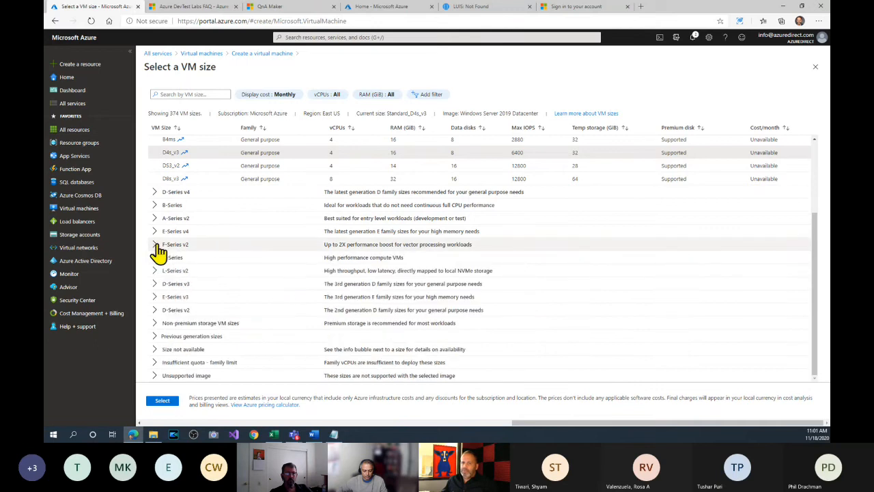
Confirm D4s_v3 as the virtual machine's size and return to the creation form.
scroll(164, 258, "up", 3)
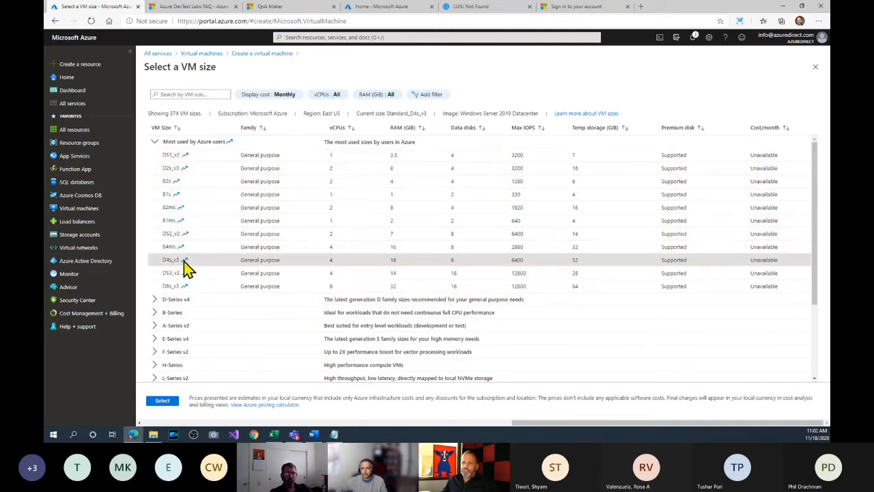
left_click(167, 401)
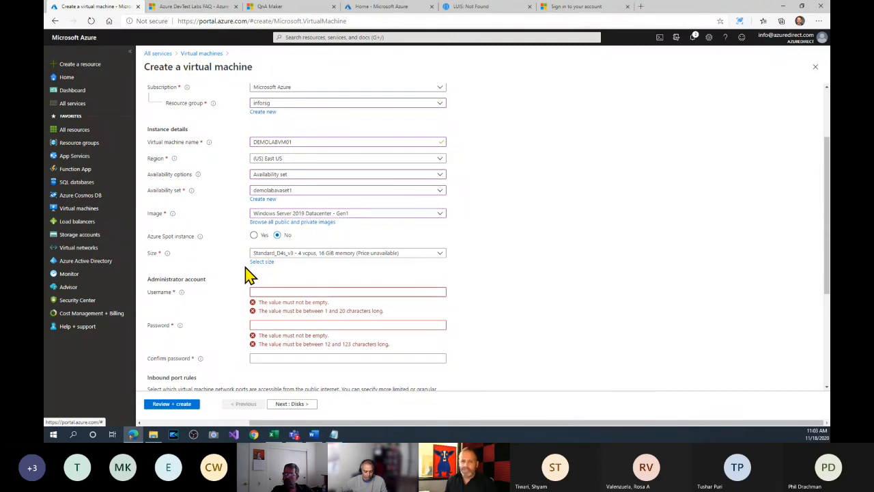
Enter demouser as the administrator account's username and fill in its password.
left_click(295, 293)
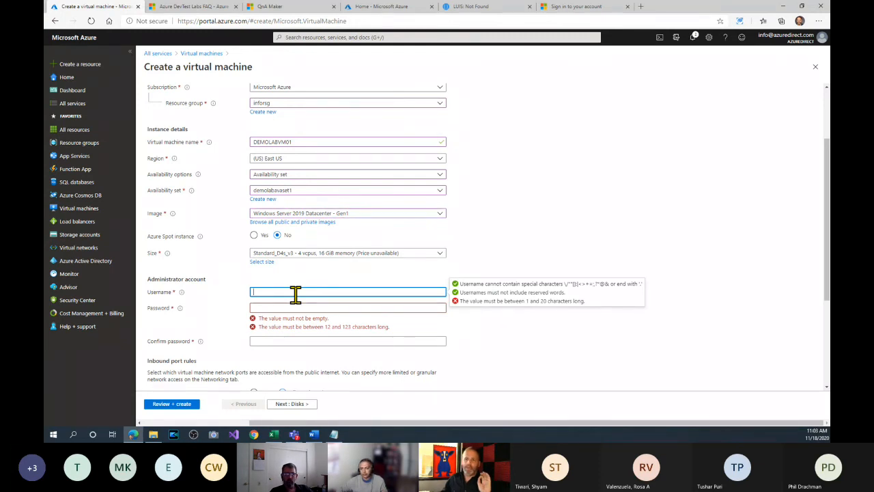
type("demouser")
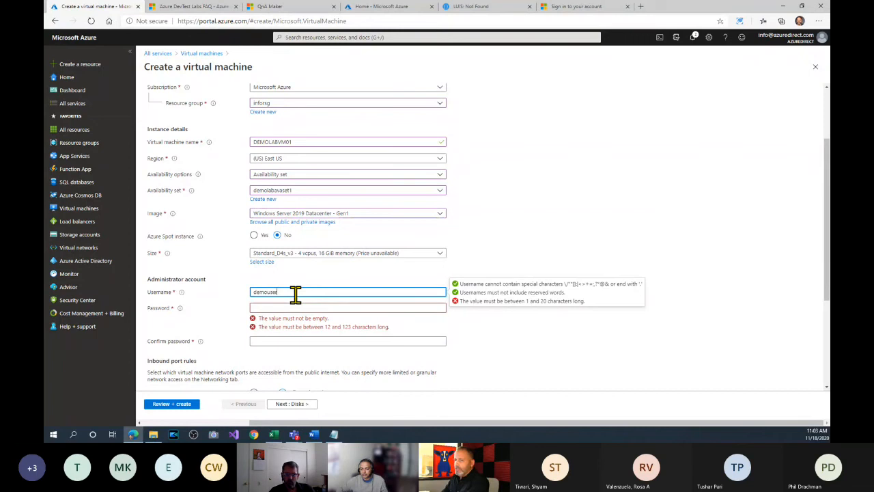
key("Tab")
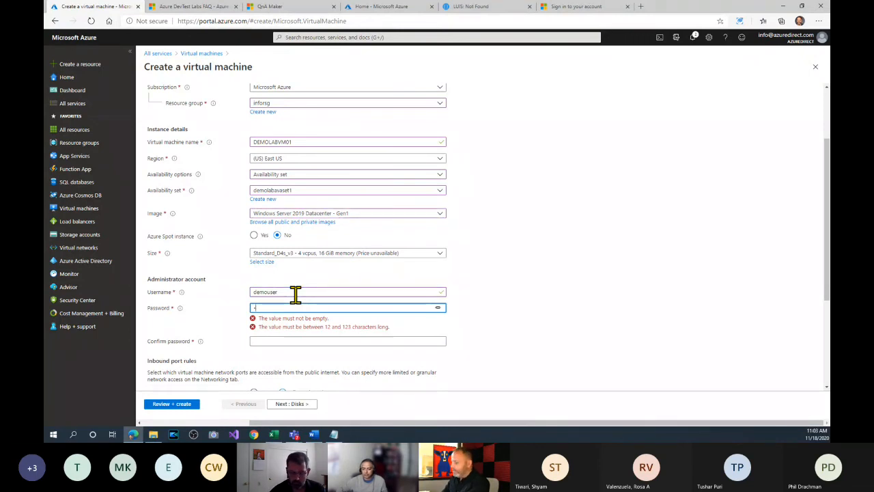
type("••••••••")
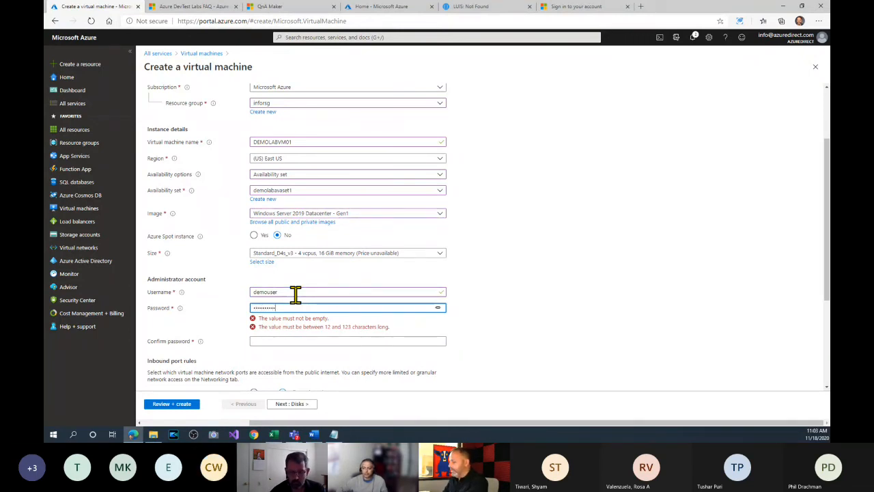
type("••")
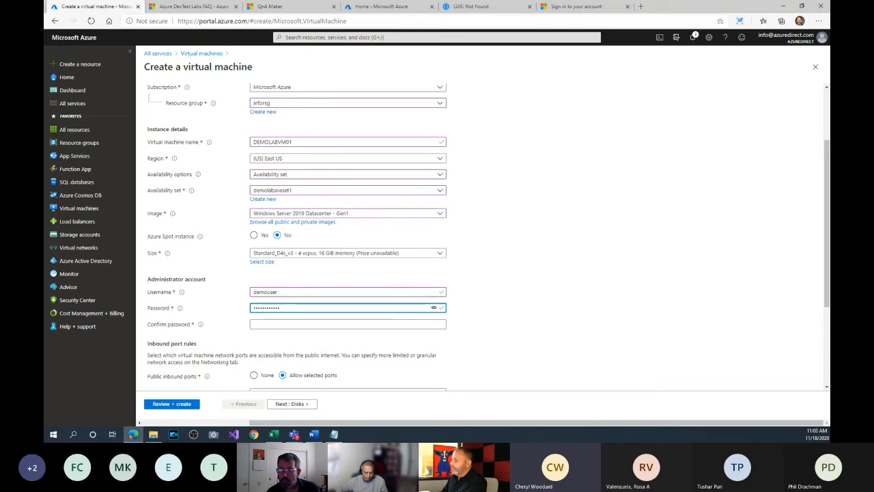
Re-enter the account password in the confirmation field, reveal it briefly to check it, and hide it again.
left_click(305, 323)
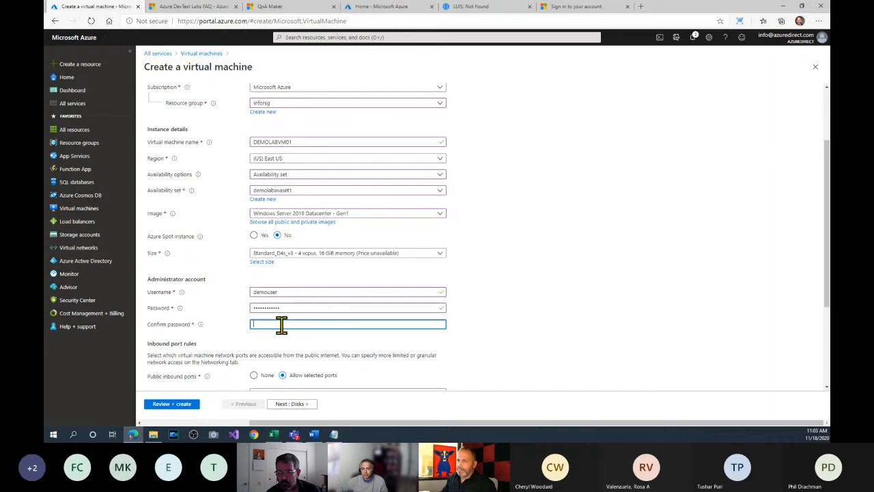
type("••••••••")
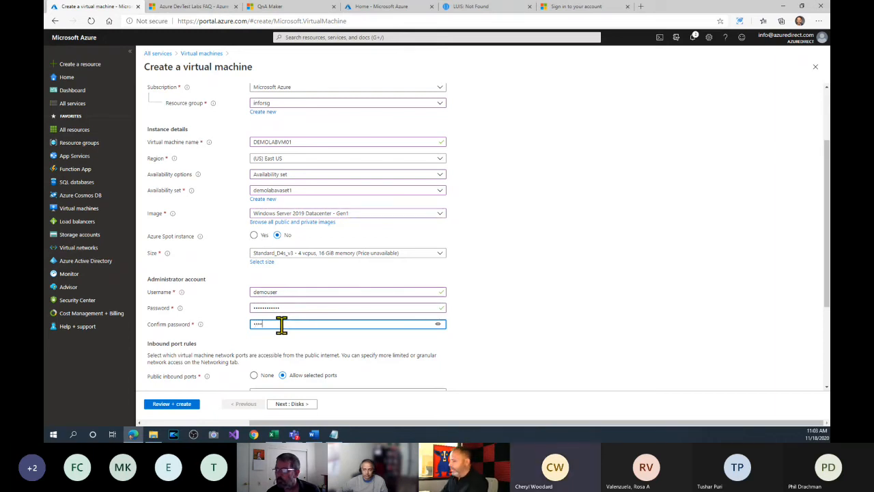
type("•••")
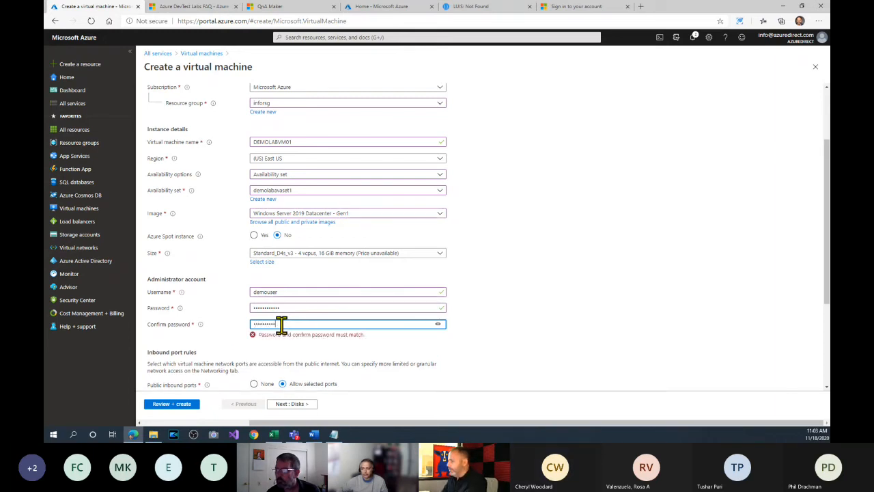
type("•")
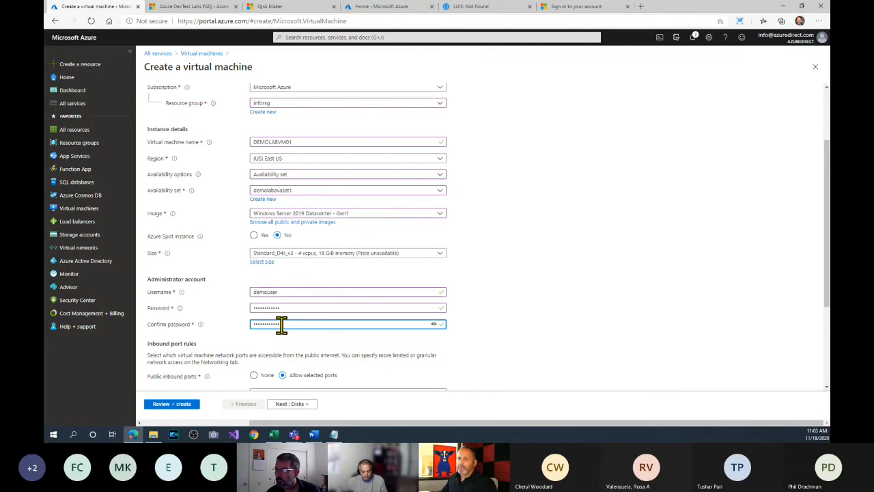
scroll(513, 318, "down", 2)
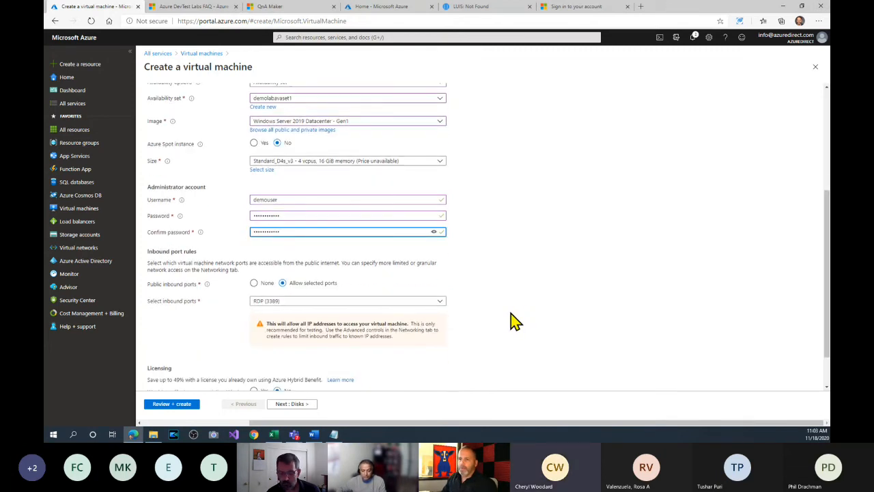
left_click(433, 233)
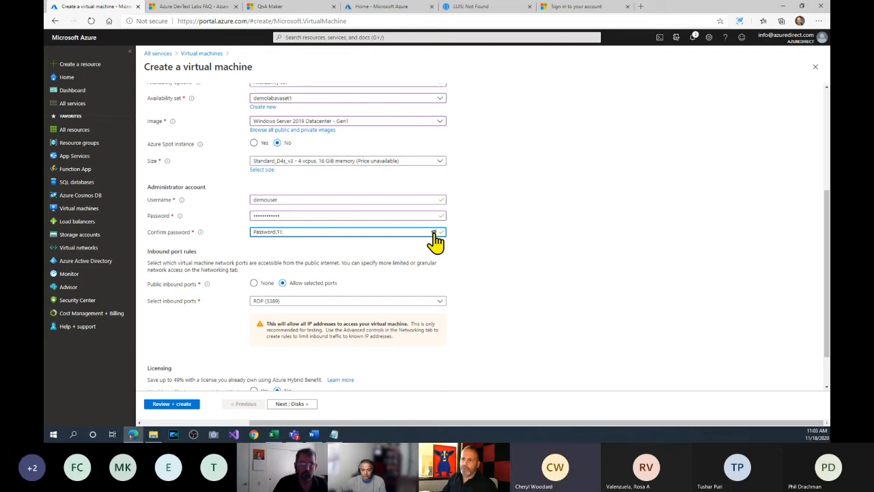
left_click(433, 233)
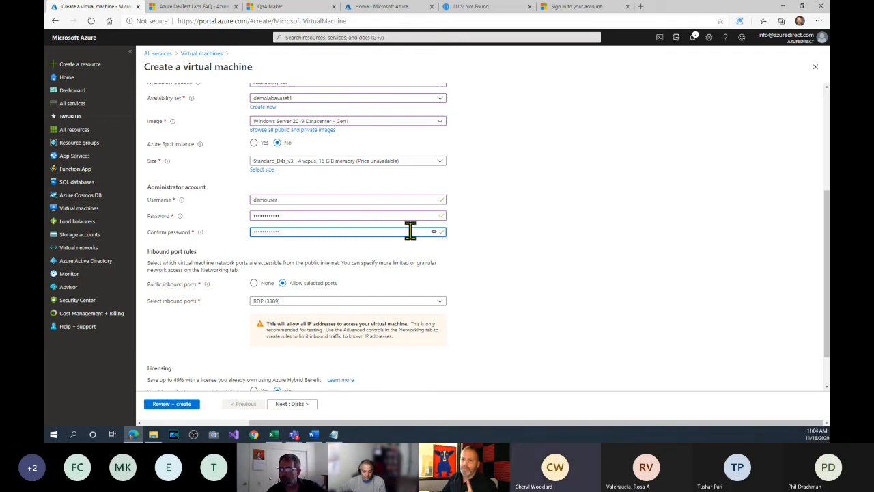
Set the public inbound ports to None and proceed to the disk settings.
left_click(254, 287)
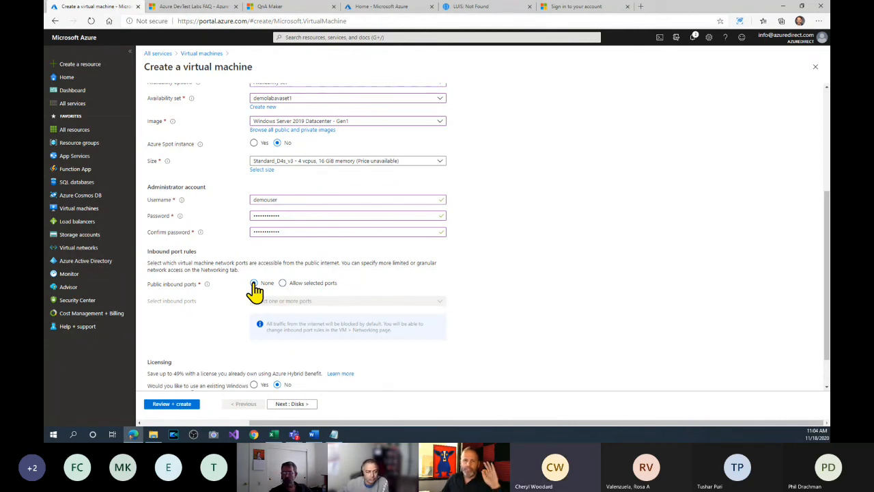
scroll(255, 288, "down", 1)
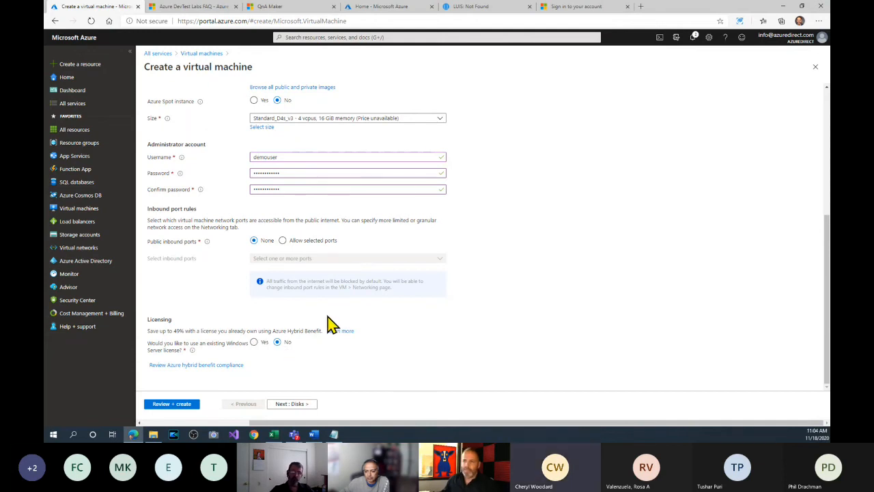
left_click(290, 406)
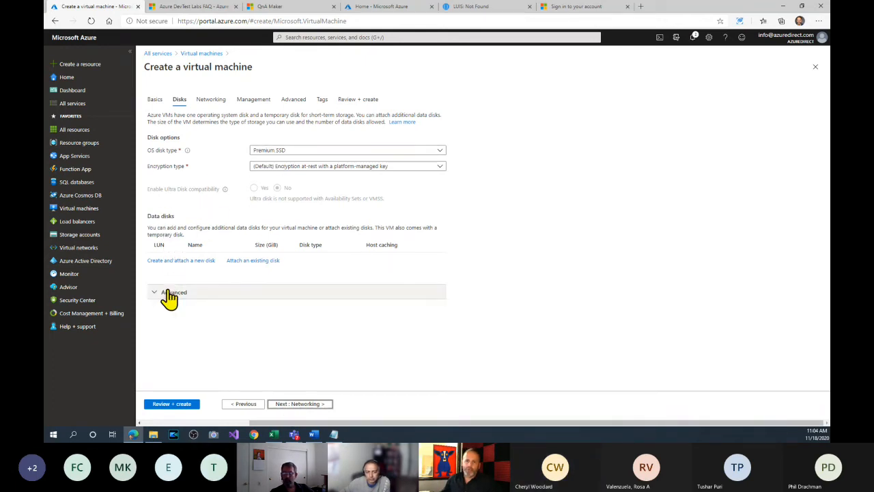
Keep the default disk options, set the NIC network security group to Advanced, and continue to the management settings.
left_click(299, 404)
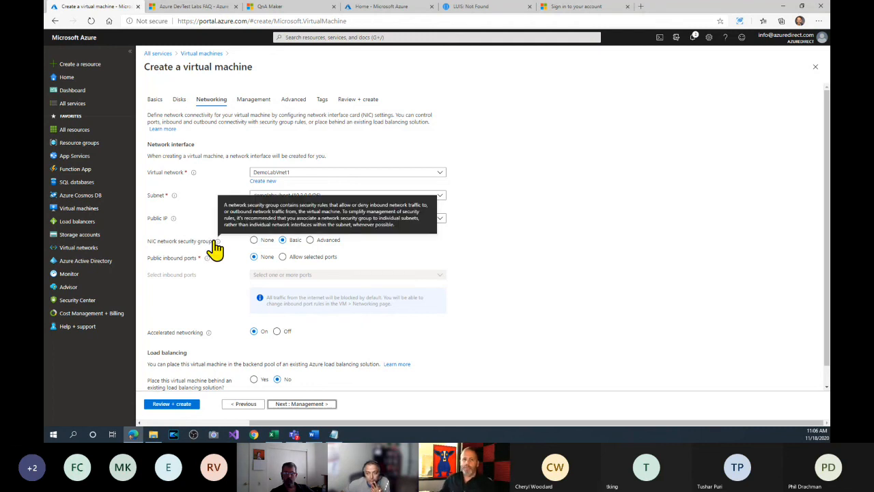
left_click(311, 240)
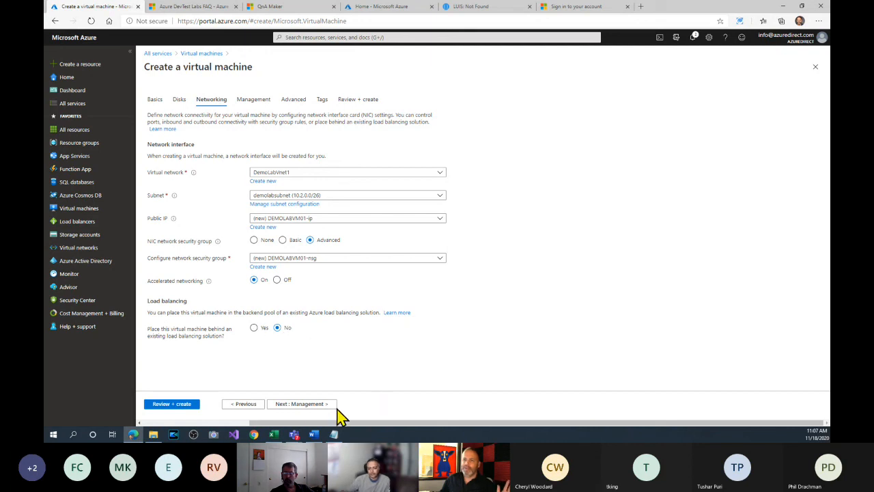
left_click(309, 405)
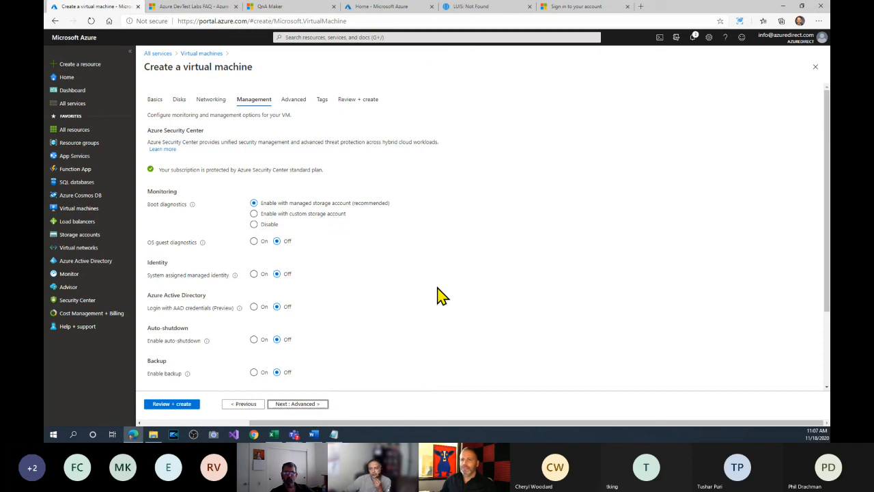
Leave the management, advanced and tag settings at their defaults, proceed to the review, and create the virtual machine.
scroll(455, 294, "down", 1)
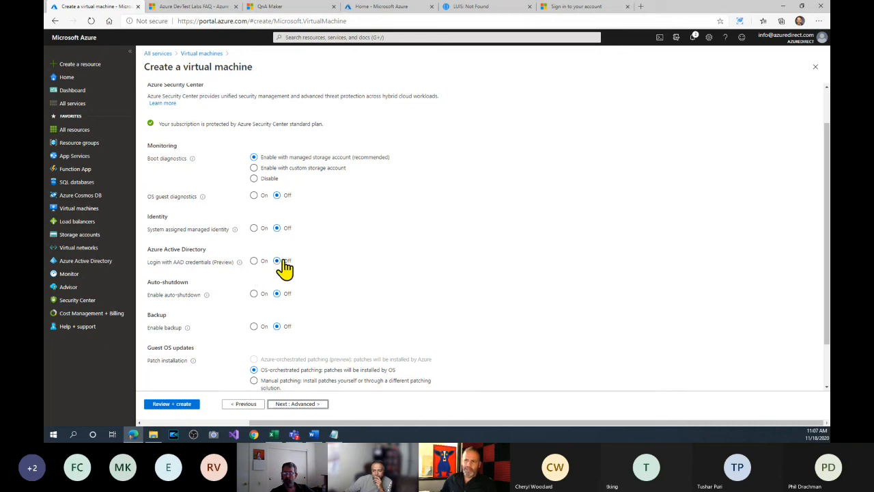
left_click(294, 405)
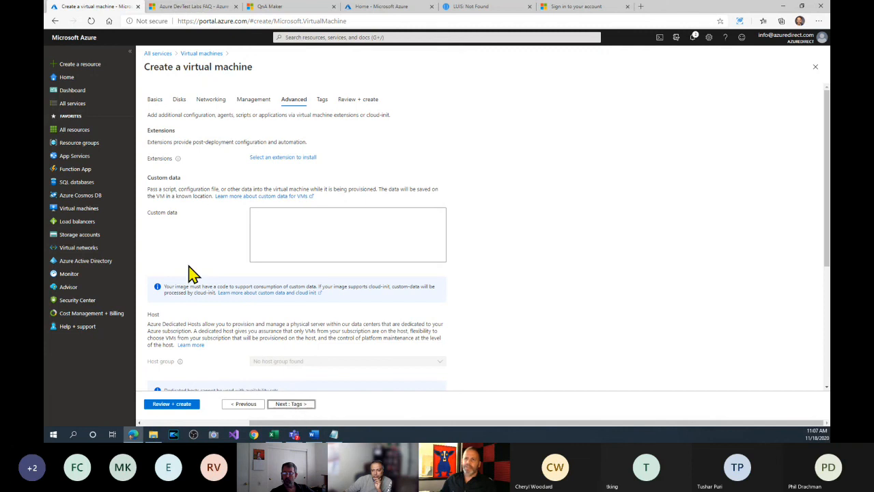
scroll(205, 245, "down", 3)
scroll(210, 257, "up", 3)
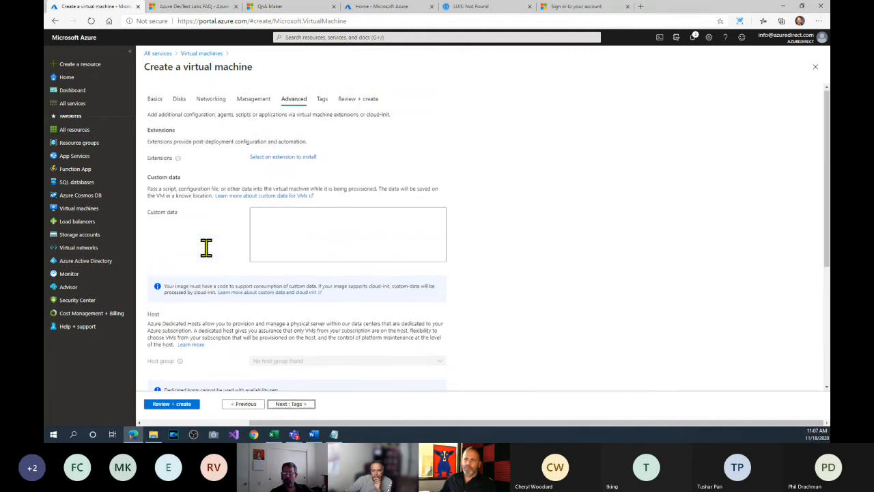
left_click(292, 405)
left_click(293, 405)
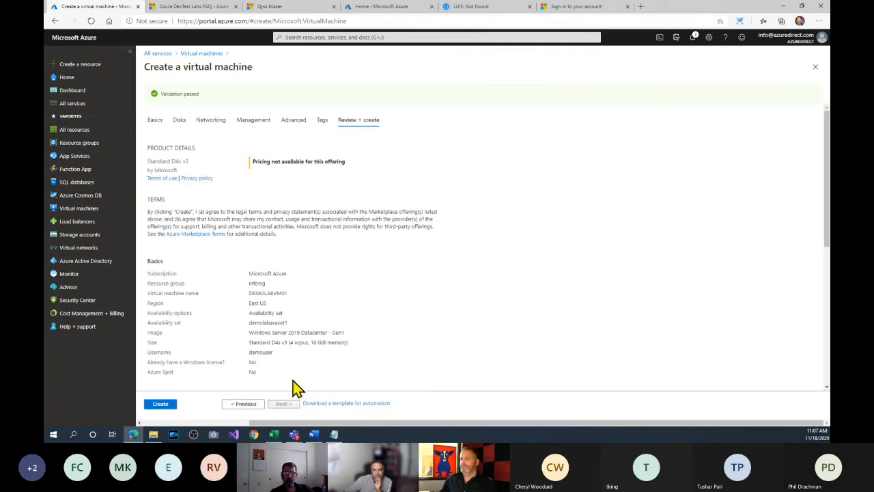
left_click(160, 405)
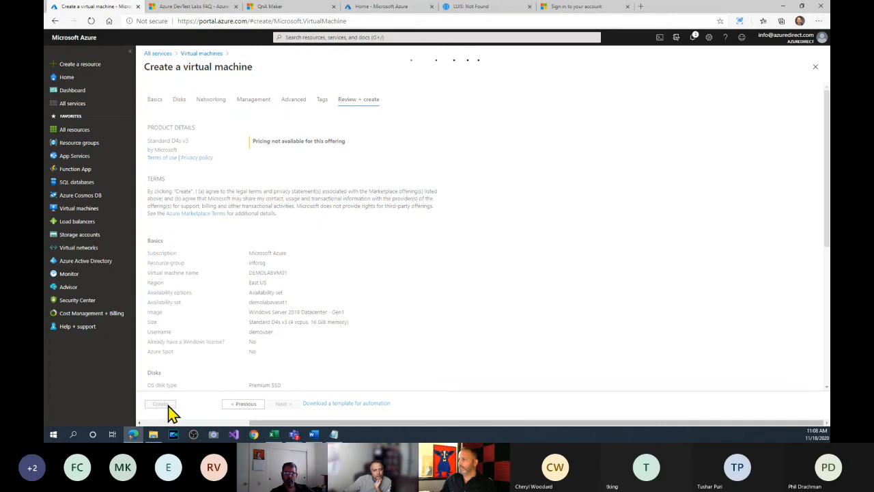